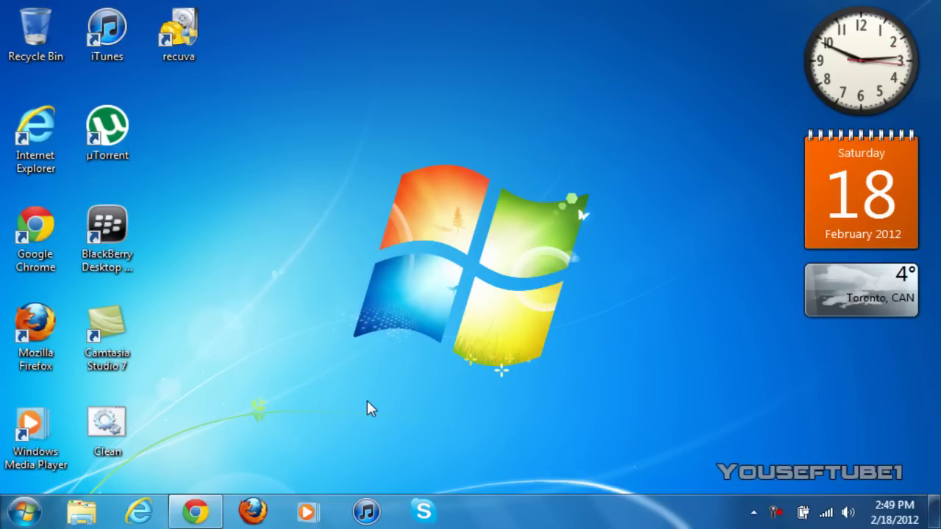
Step: Load the piriform.com/recuva/download page in Chrome
click(196, 512)
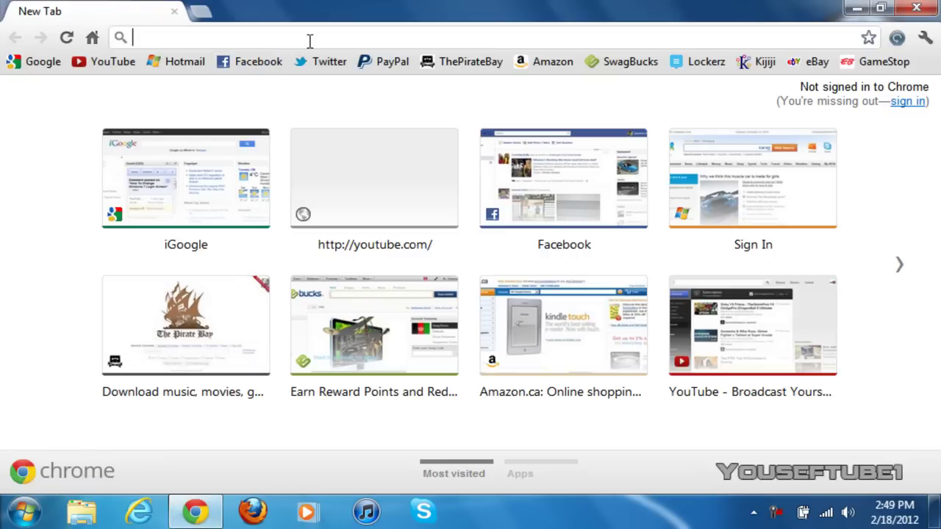
text(http://www.piriform.com/recuva/download)
key(Return)
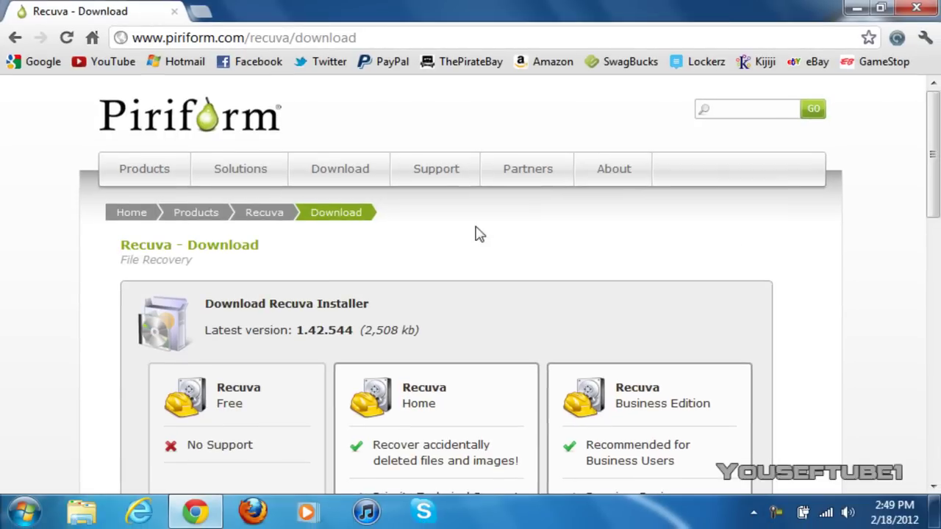
Step: View the Recuva download on FileHippo.com, then close Chrome to reveal the desktop
drag(936, 152, 938, 228)
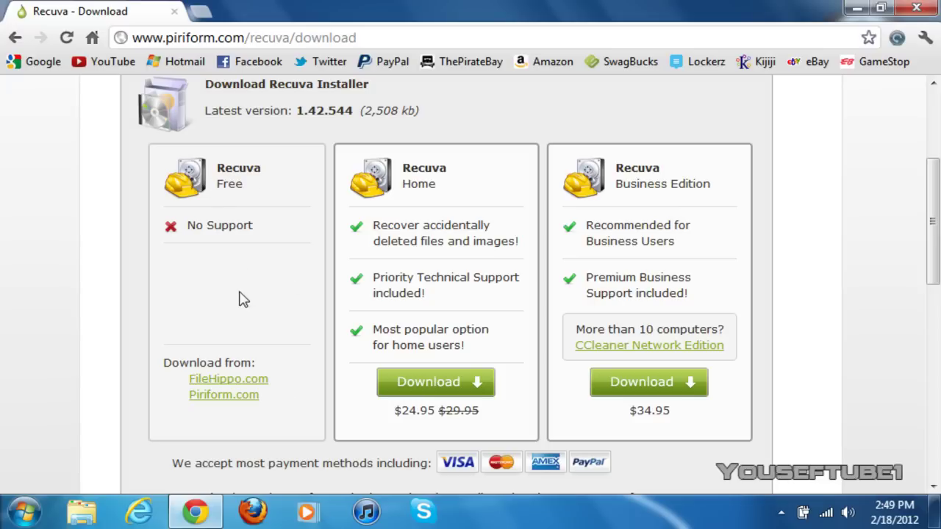
click(234, 385)
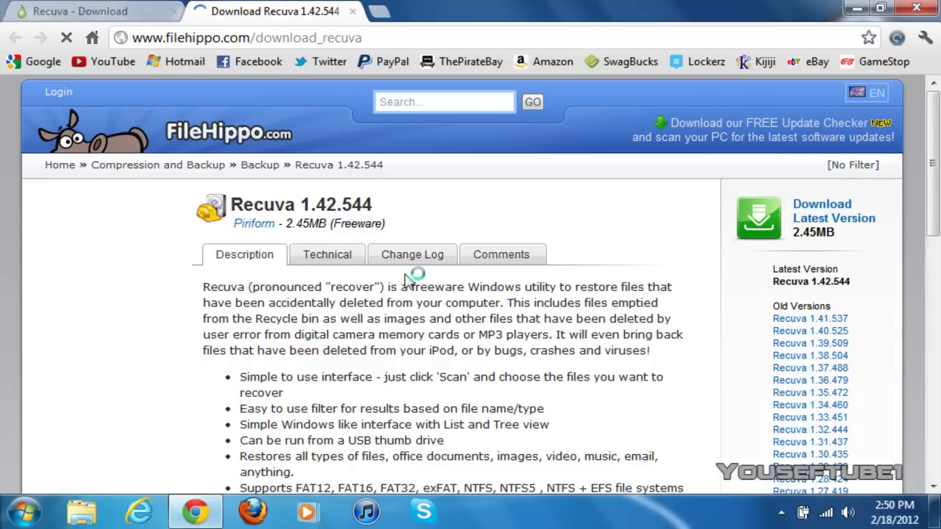
click(913, 7)
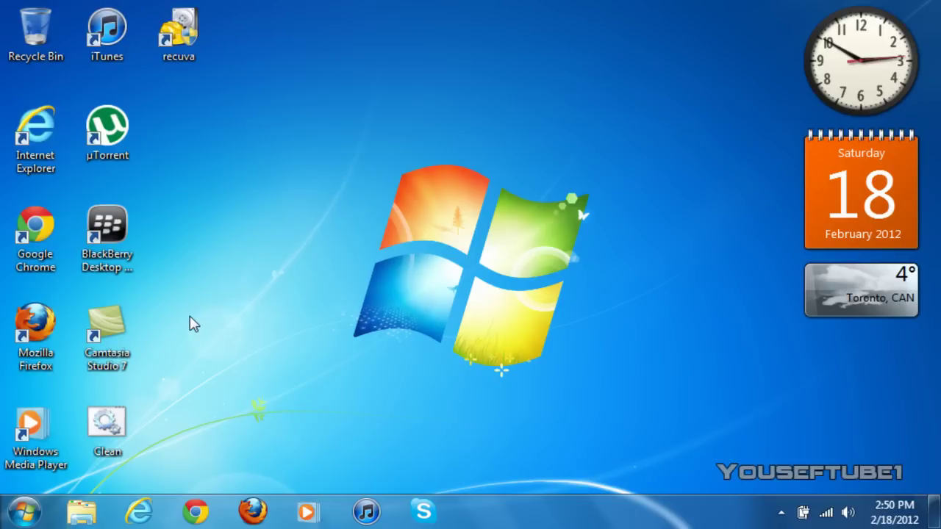
Step: Launch Recuva from its desktop shortcut to reach the wizard welcome page
double_click(185, 59)
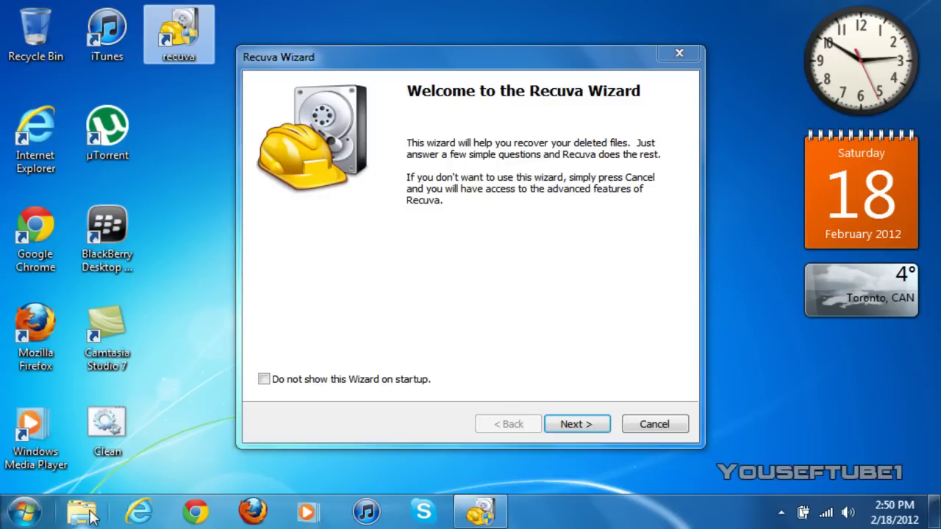
Step: Move both Windows 7 wallpaper images from the Wallpapers folder to the Recycle Bin
right_click(81, 518)
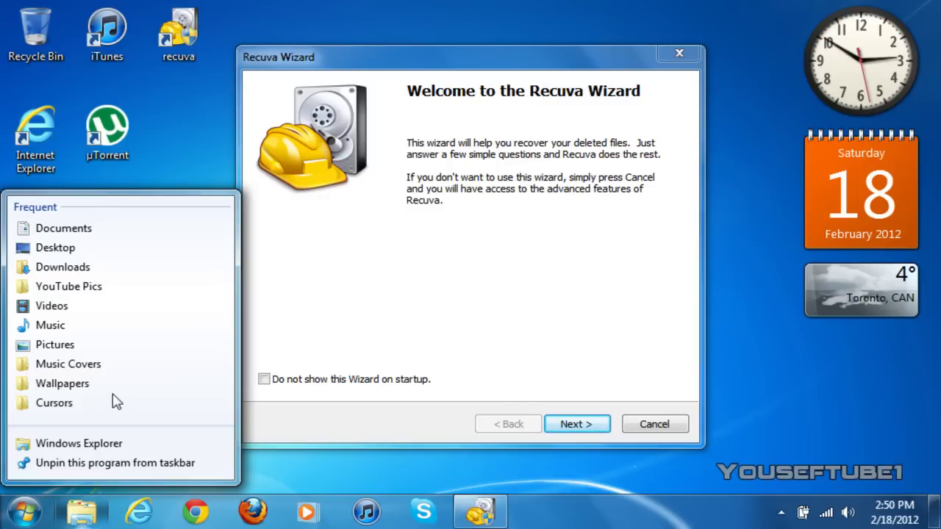
click(107, 383)
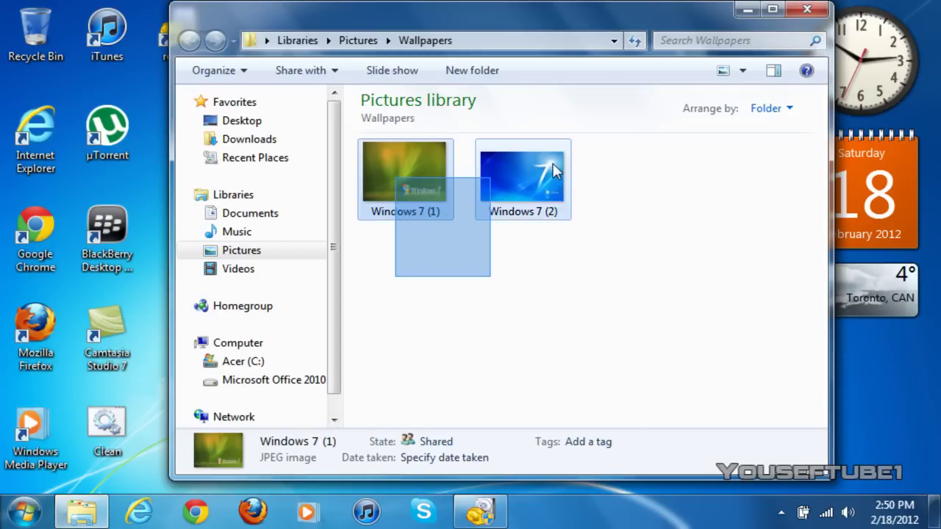
drag(396, 278, 555, 161)
drag(389, 174, 32, 53)
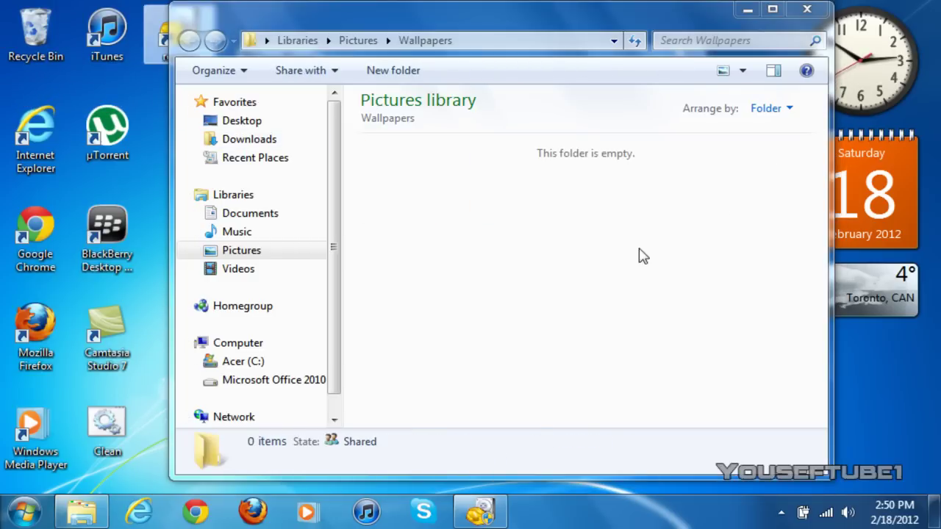
click(807, 10)
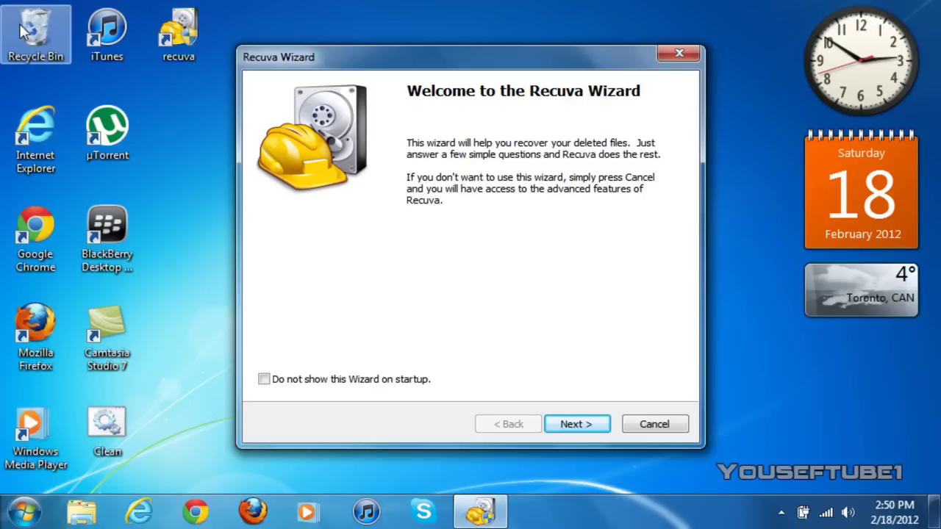
Step: Empty the Recycle Bin, permanently deleting the two images
double_click(22, 31)
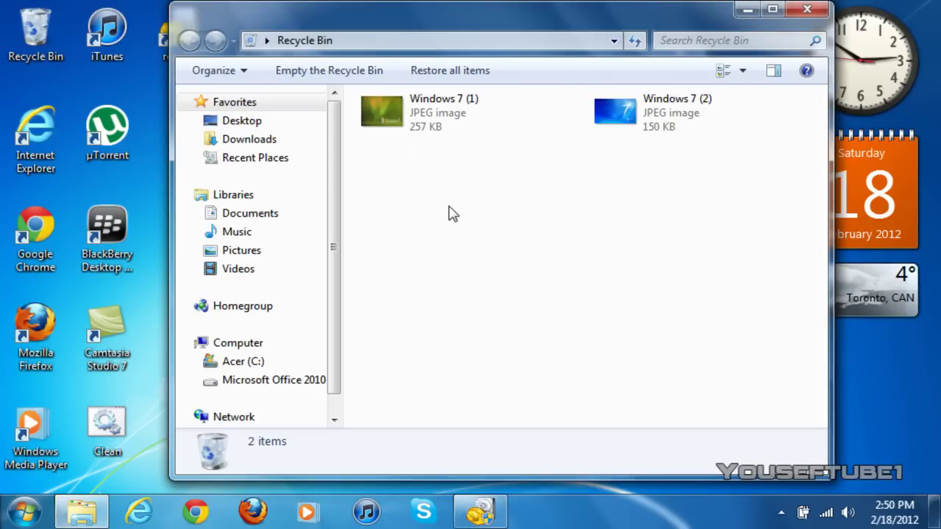
click(351, 78)
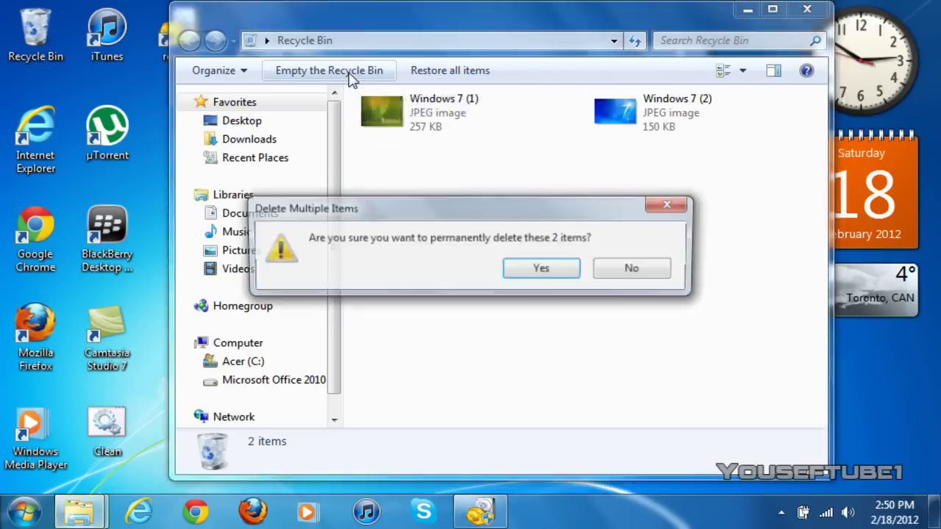
click(538, 269)
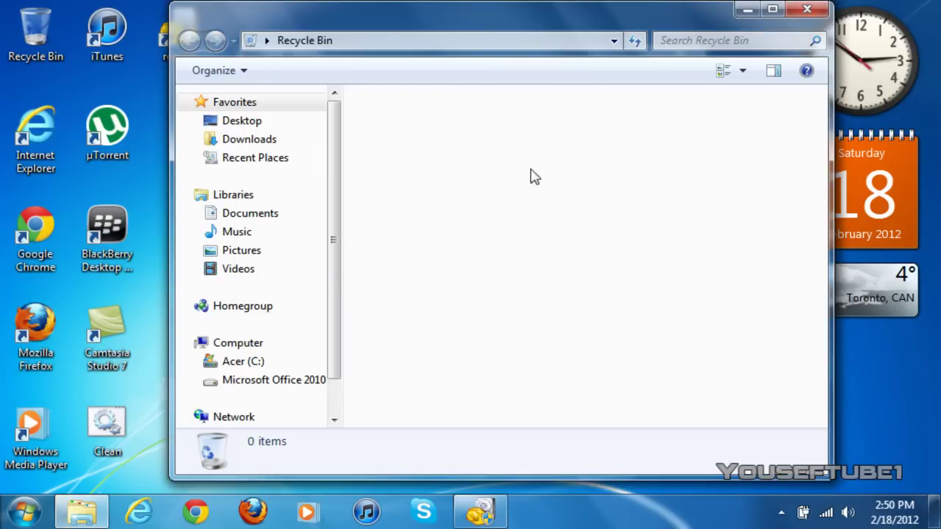
click(807, 9)
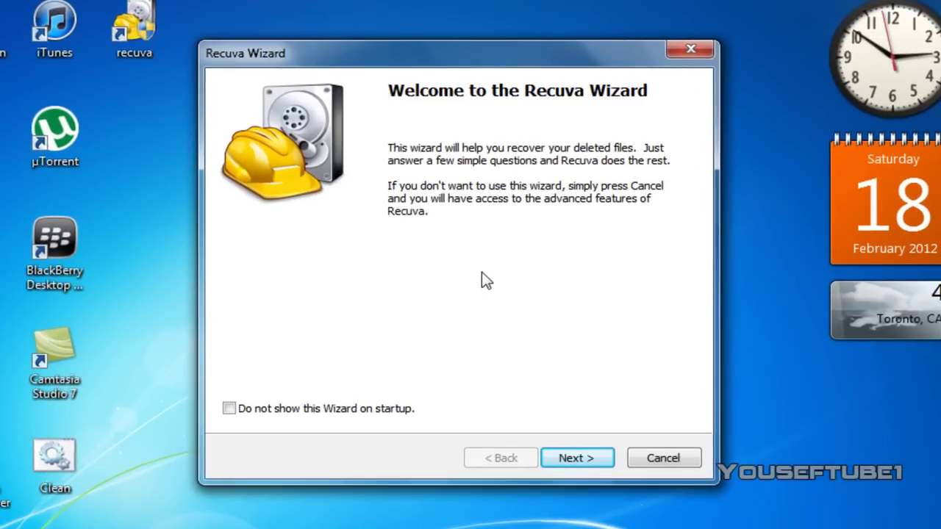
Step: Run the Recuva wizard for Pictures deleted from the Recycle Bin and start the scan
click(581, 459)
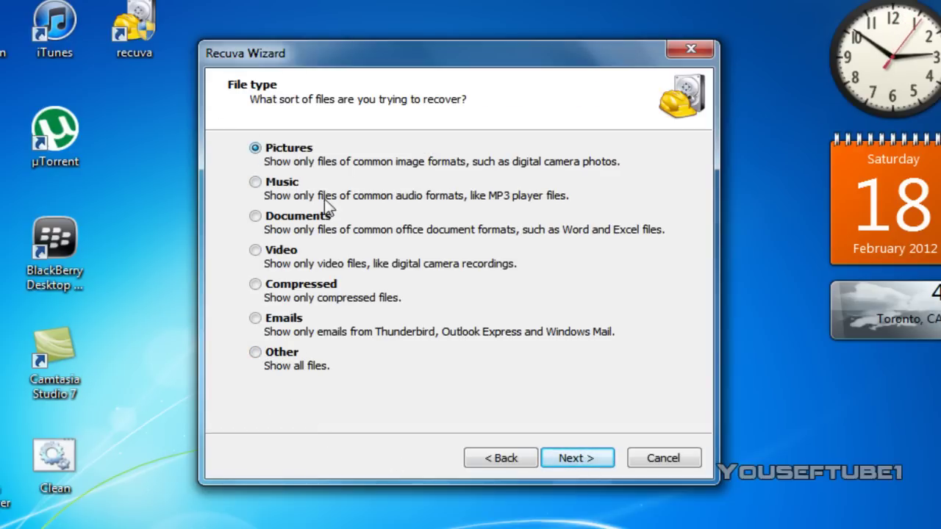
click(579, 459)
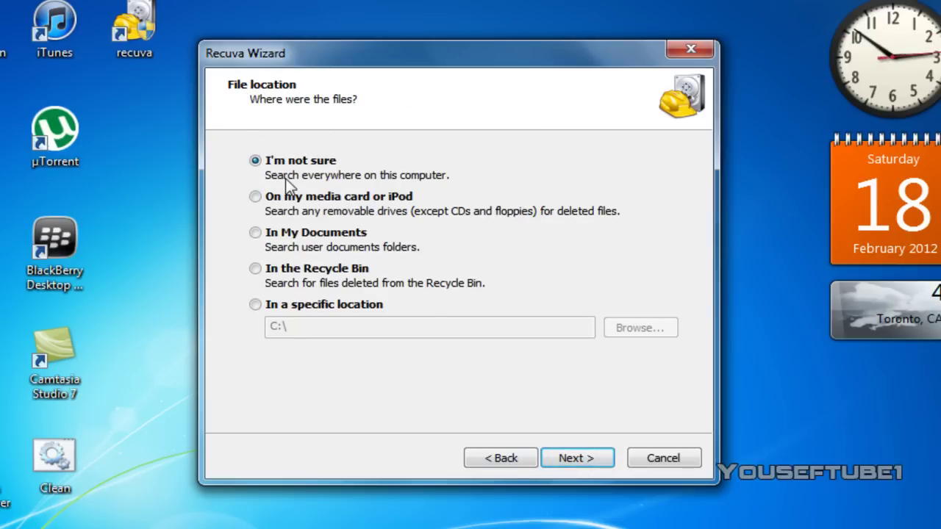
click(259, 278)
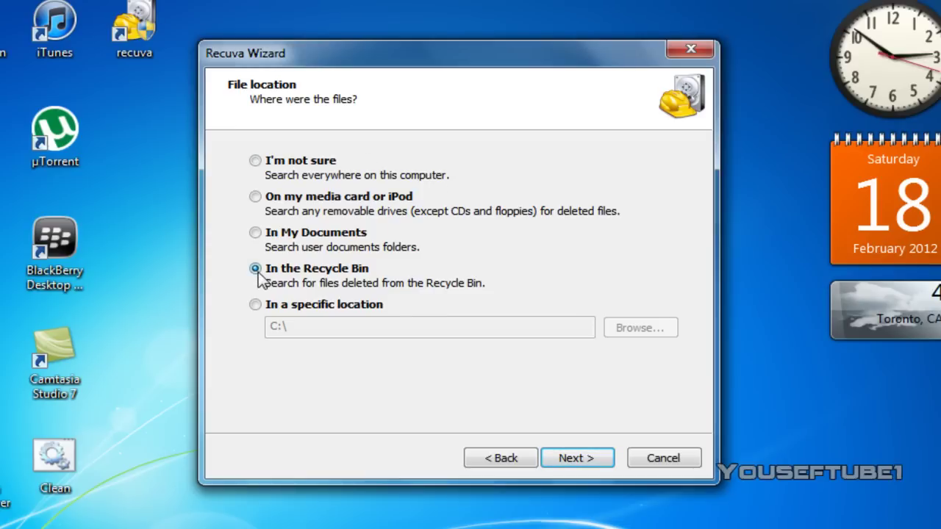
click(565, 458)
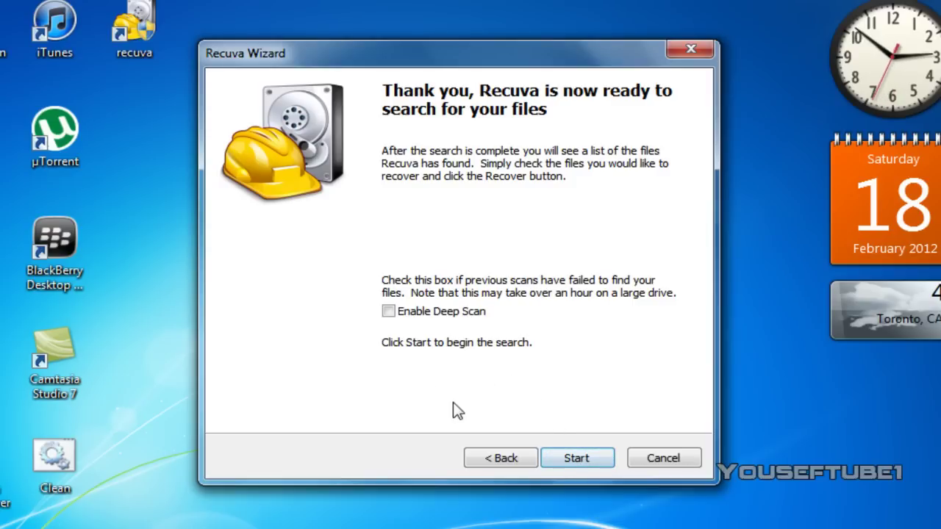
click(582, 463)
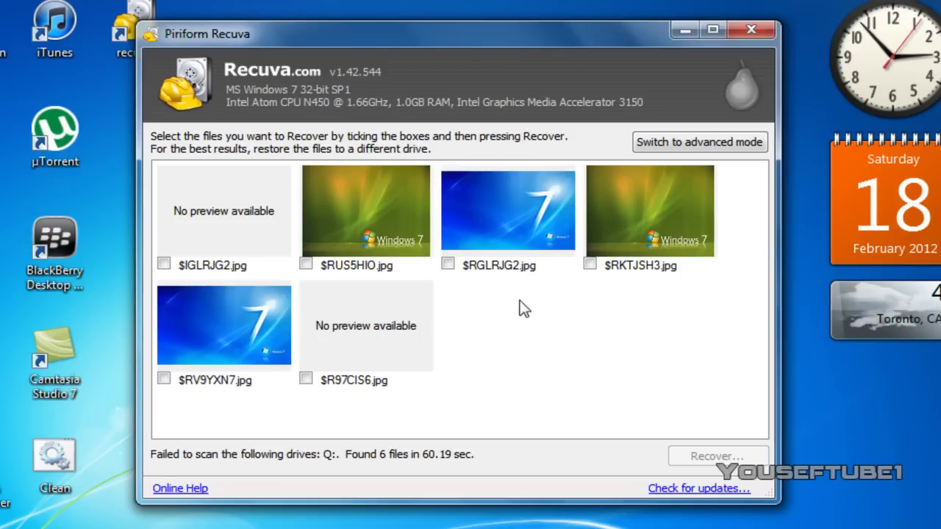
Step: Recover $RUS5HIO.jpg and $RGLRJG2.jpg to the Desktop, accepting the same-drive warning
drag(548, 297, 360, 209)
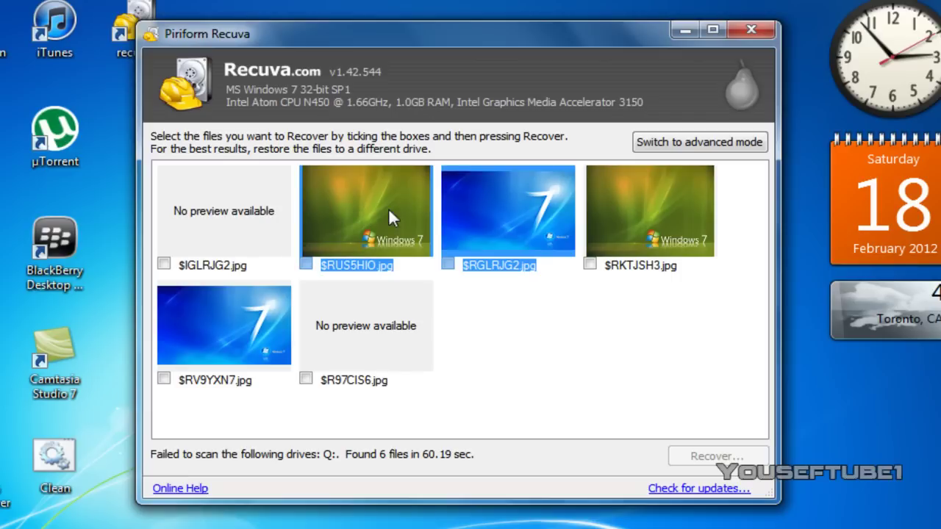
right_click(391, 208)
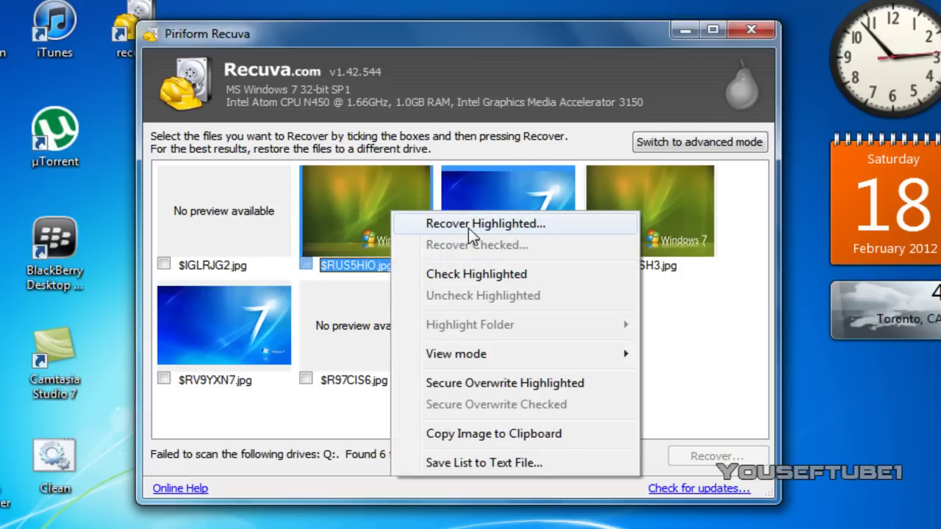
click(495, 222)
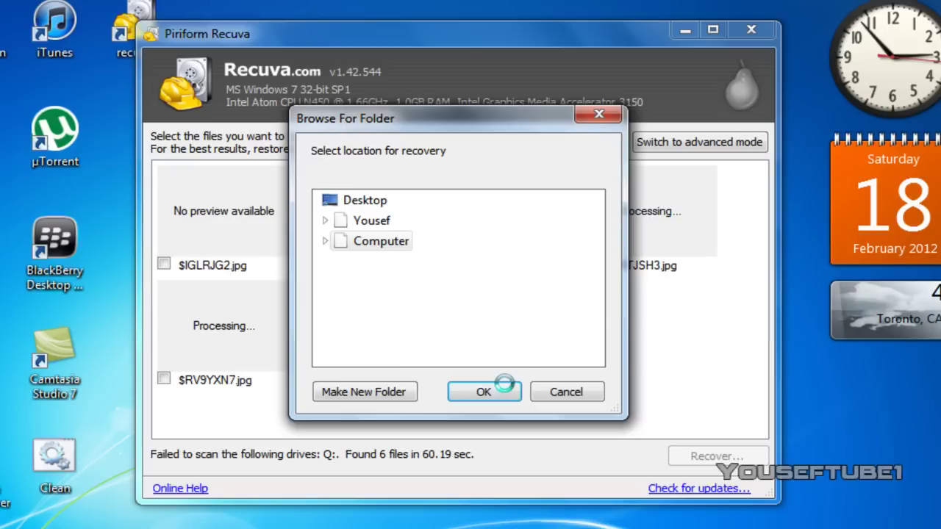
click(369, 202)
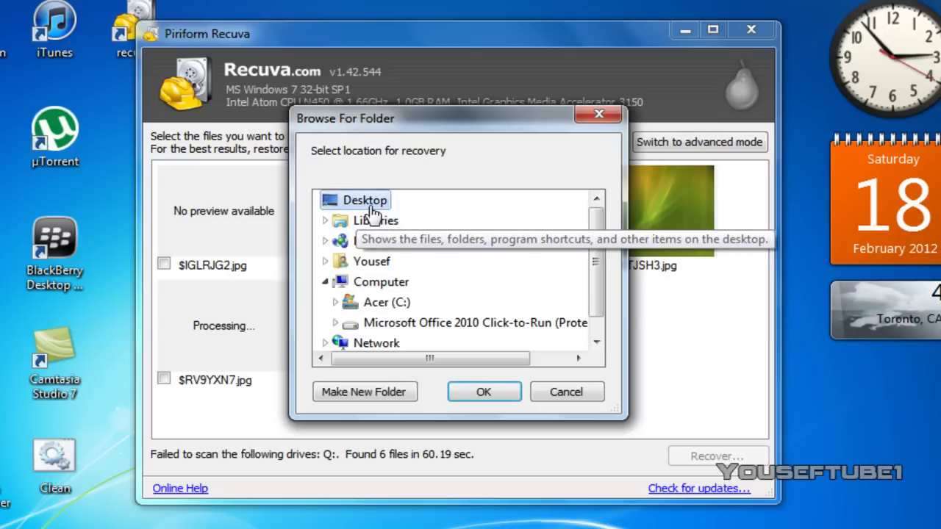
click(480, 393)
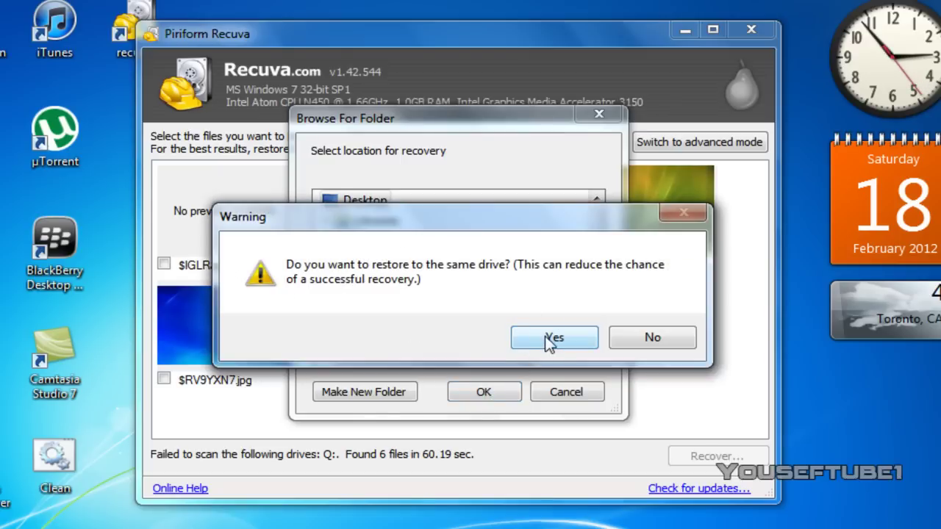
click(549, 340)
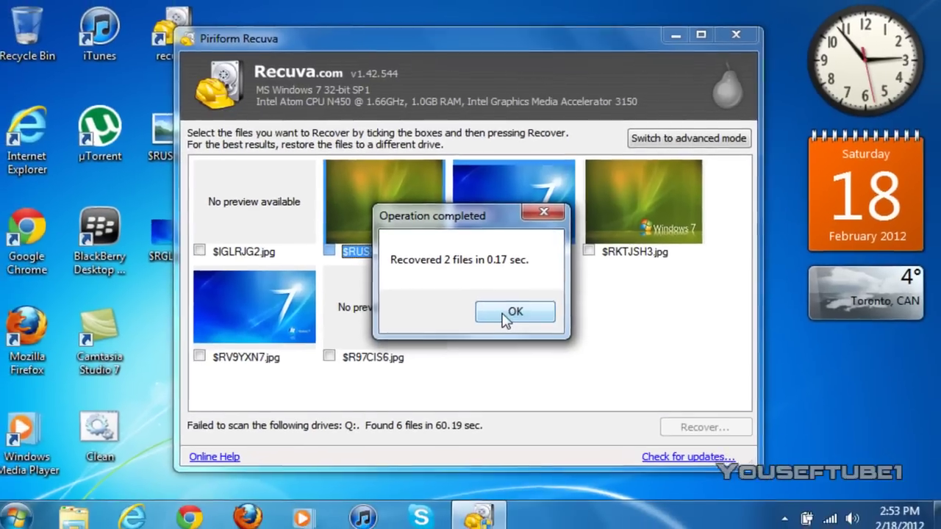
click(507, 330)
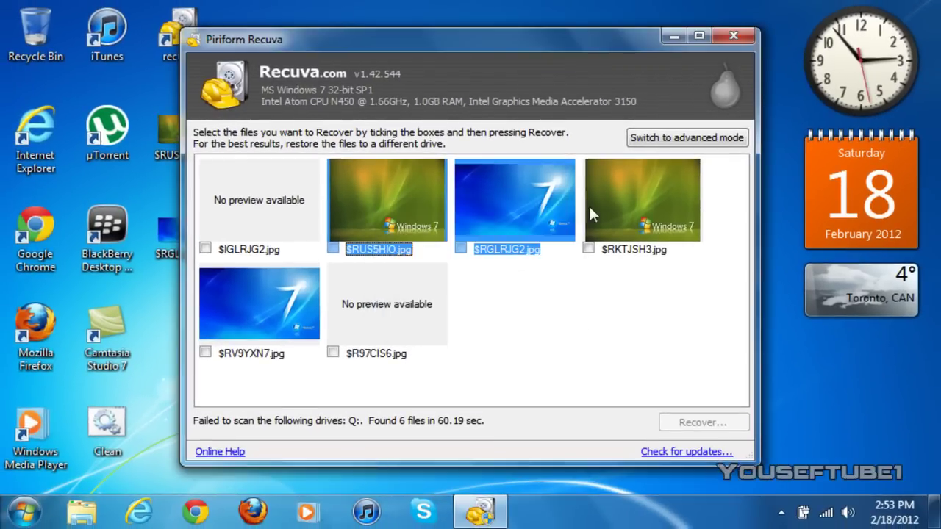
Step: Close the Piriform Recuva window to see $RUS5HIO and $RGLRJG2 on the desktop
click(726, 42)
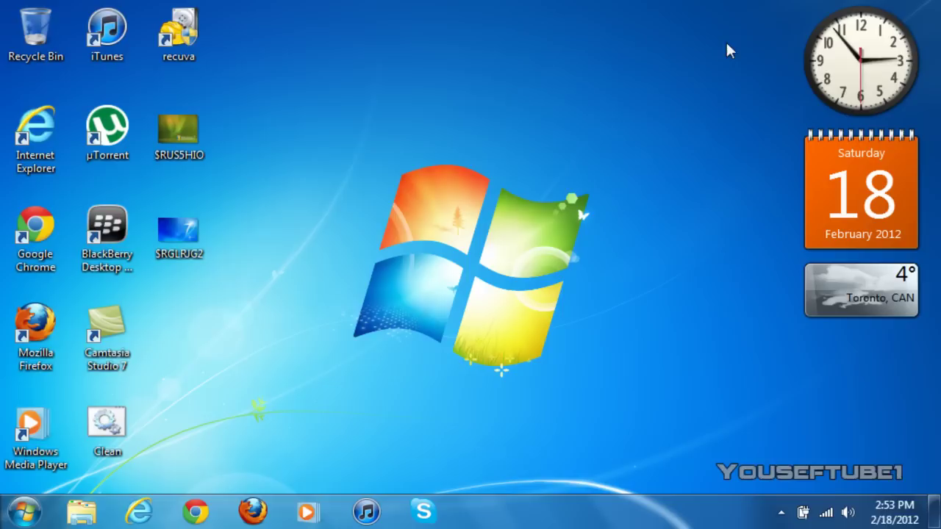